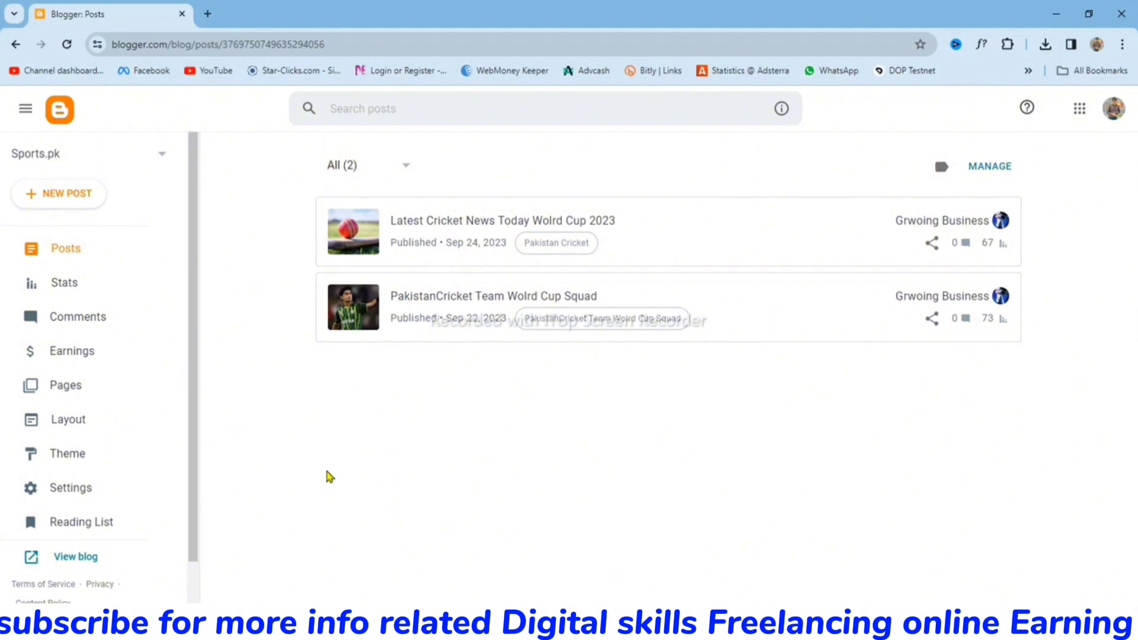
Create a new blog post and search Google for "today psl match" in a separate tab.
left_click(50, 199)
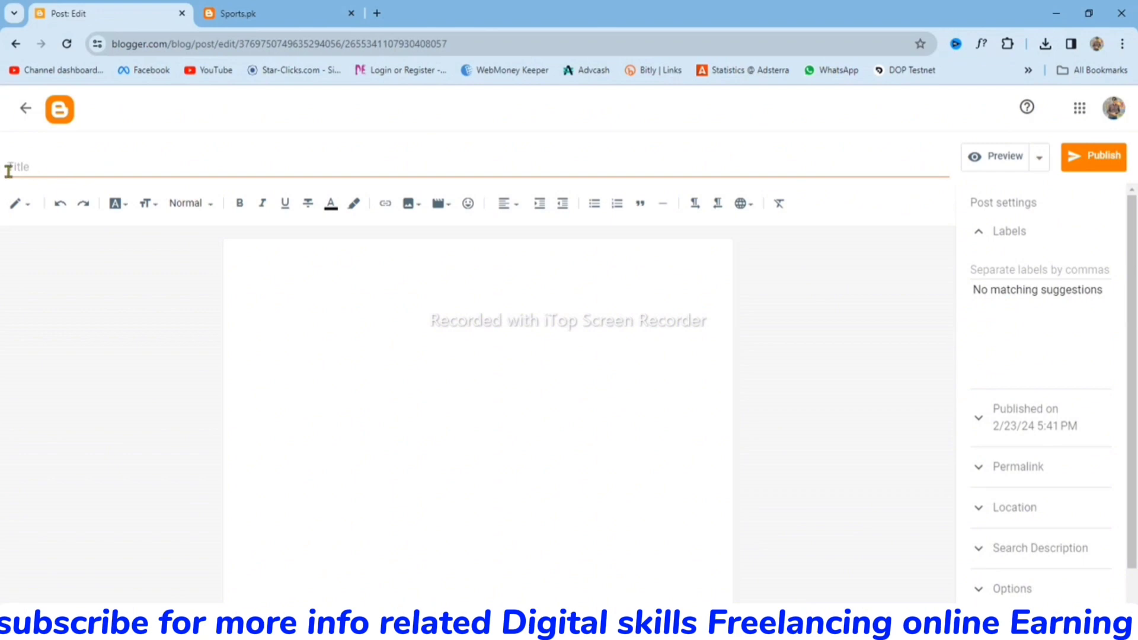
left_click(377, 14)
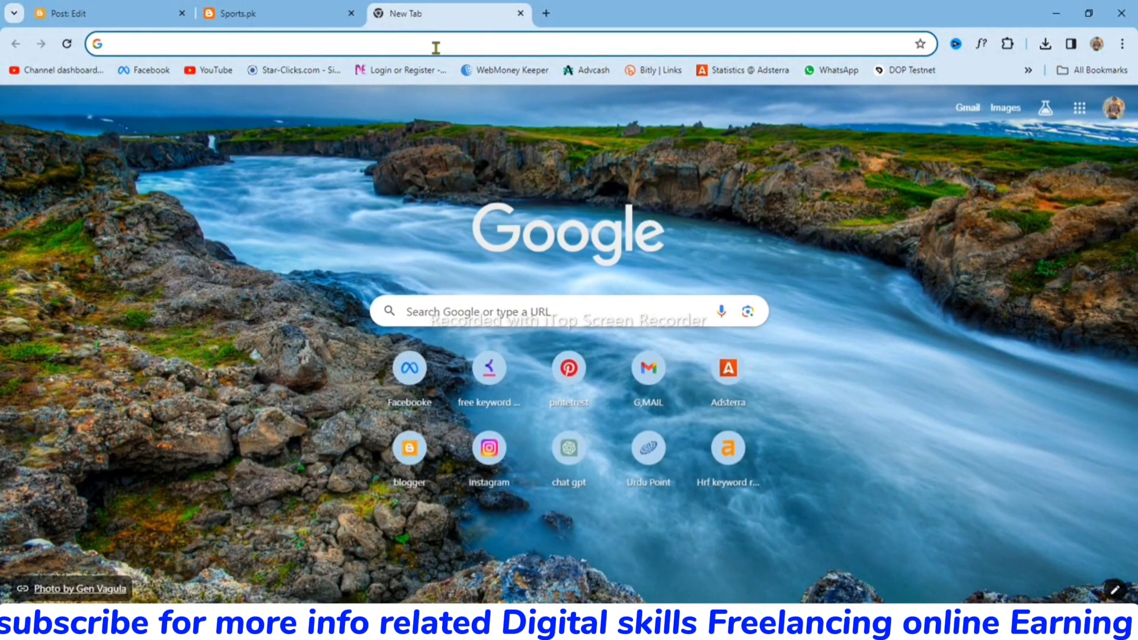
left_click(432, 48)
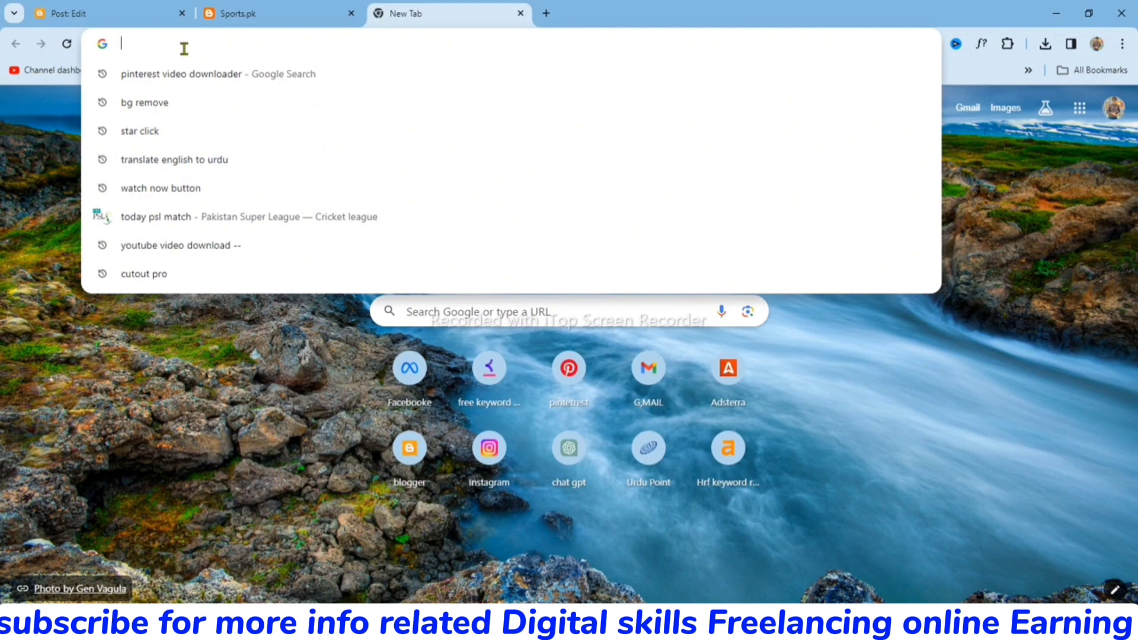
type("today")
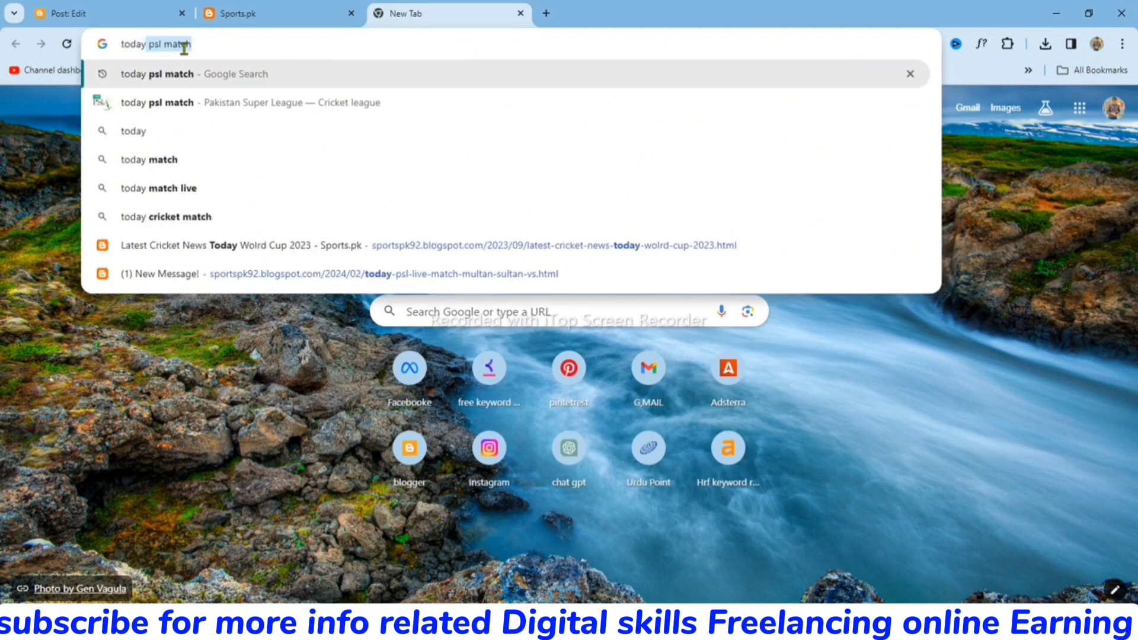
left_click(217, 76)
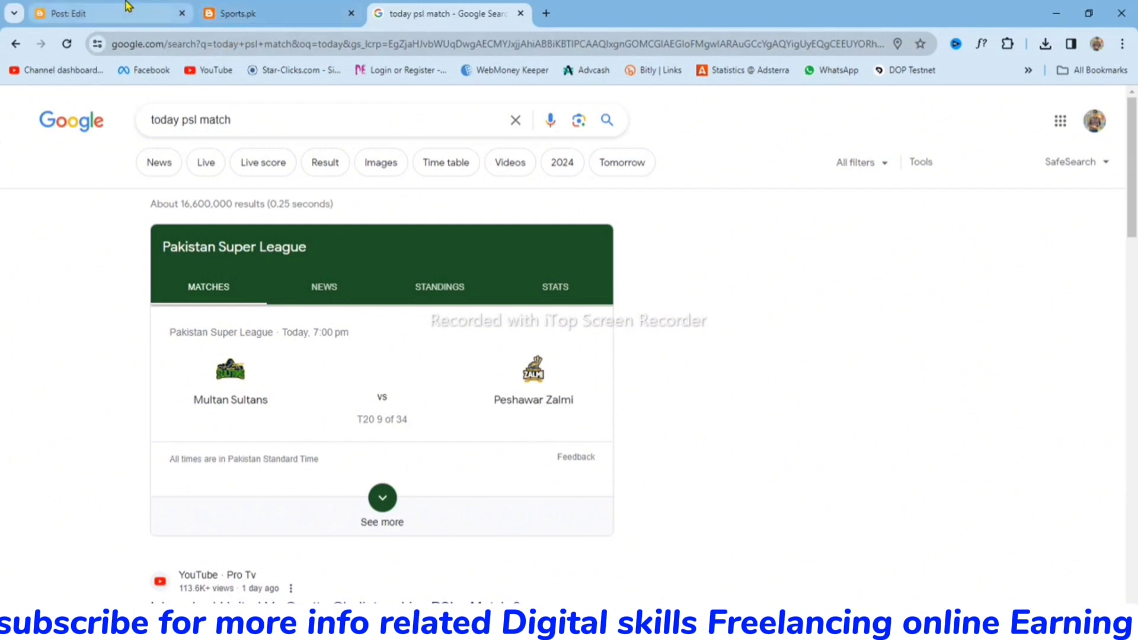
Title the new post "Today Live PSL Match Multan sultan Vs Pshawar Zalmi".
left_click(127, 7)
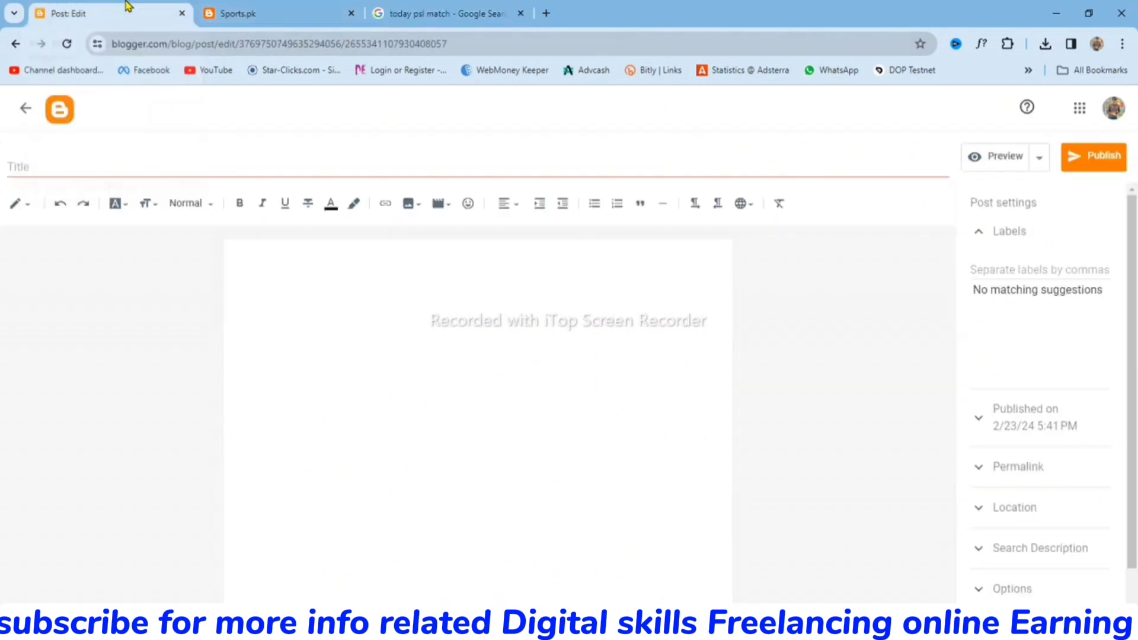
left_click(60, 163)
type("Today Live PSL Match Multansultan Vs Pshawar Zalmi")
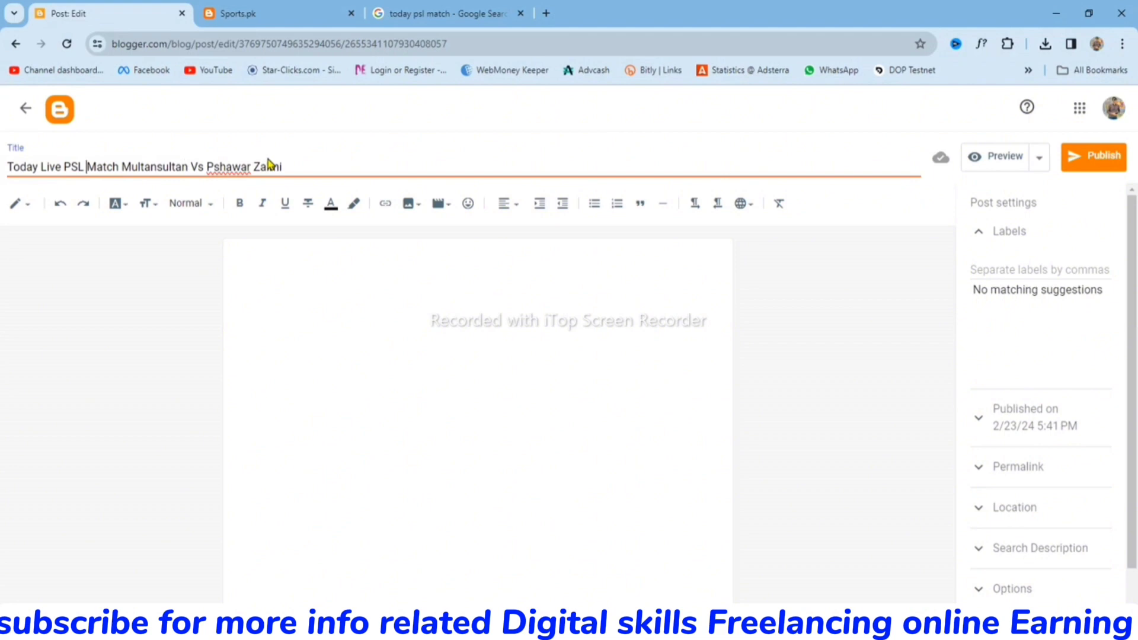
left_click(155, 168)
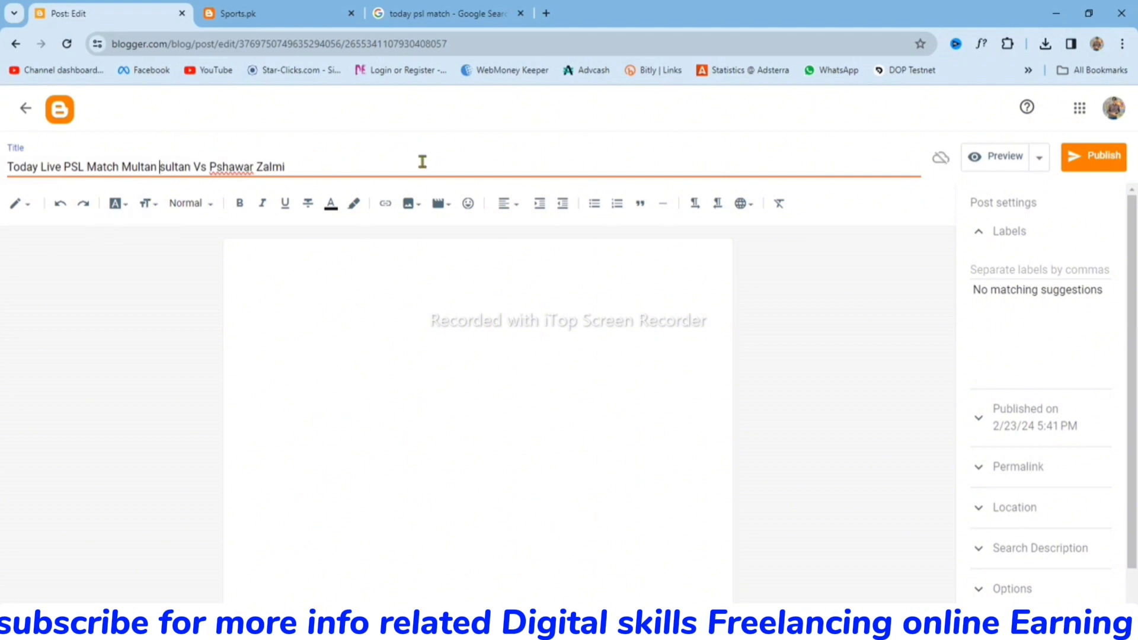
Copy the full post title into the post's search description.
triple_click(77, 167)
key("ctrl+c")
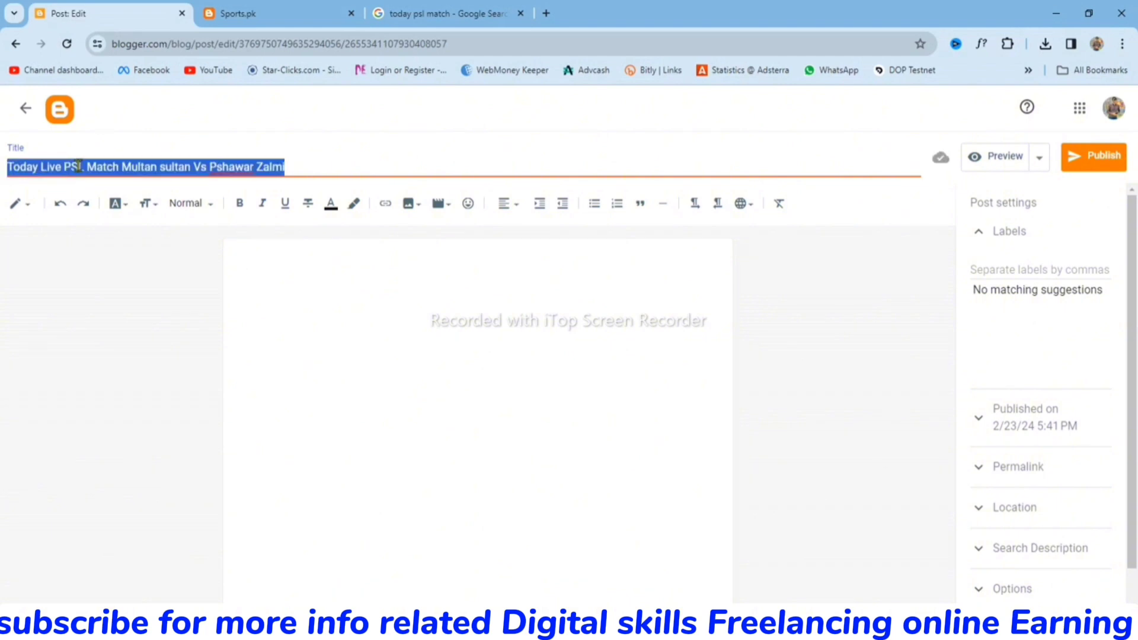
scroll(1103, 447, "down", 1)
left_click(1042, 514)
left_click(1018, 442)
key("ctrl+v")
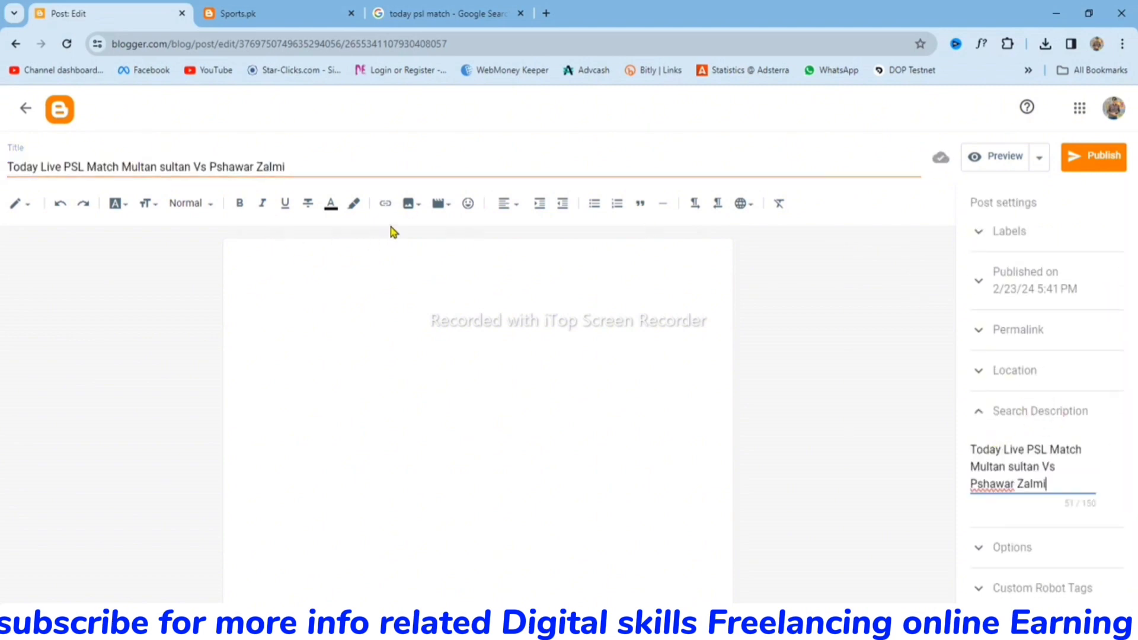
Find the "PSL 2023 Today Match" Multan Sultans picture in Google's image results and save it as download (2) in the Earn With Ms folder.
left_click(448, 9)
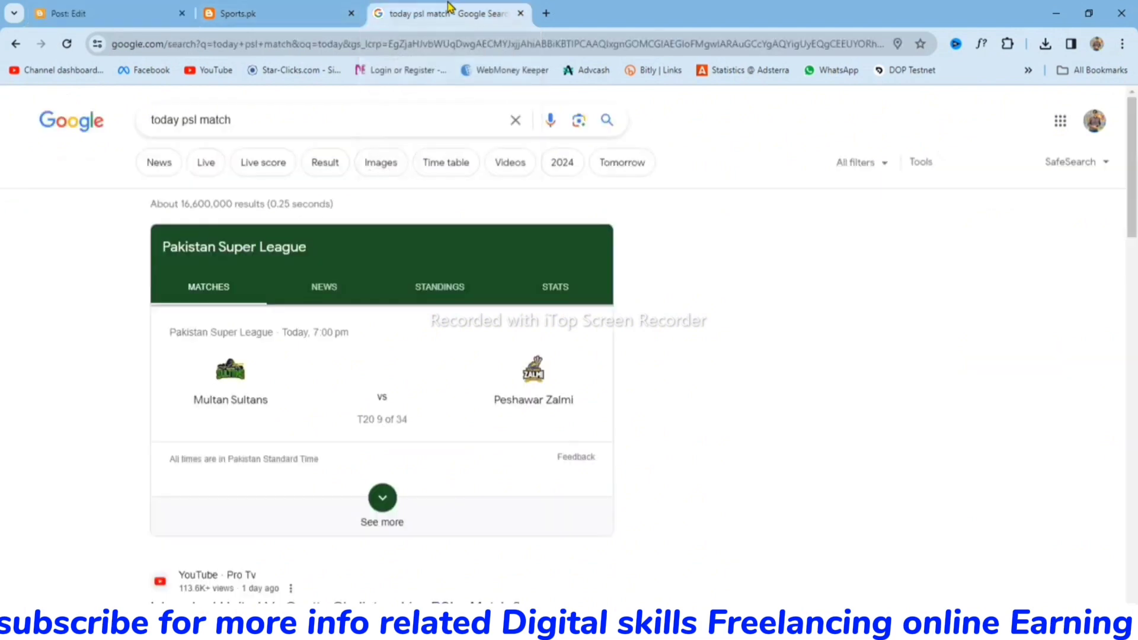
left_click(381, 164)
scroll(928, 291, "down", 4)
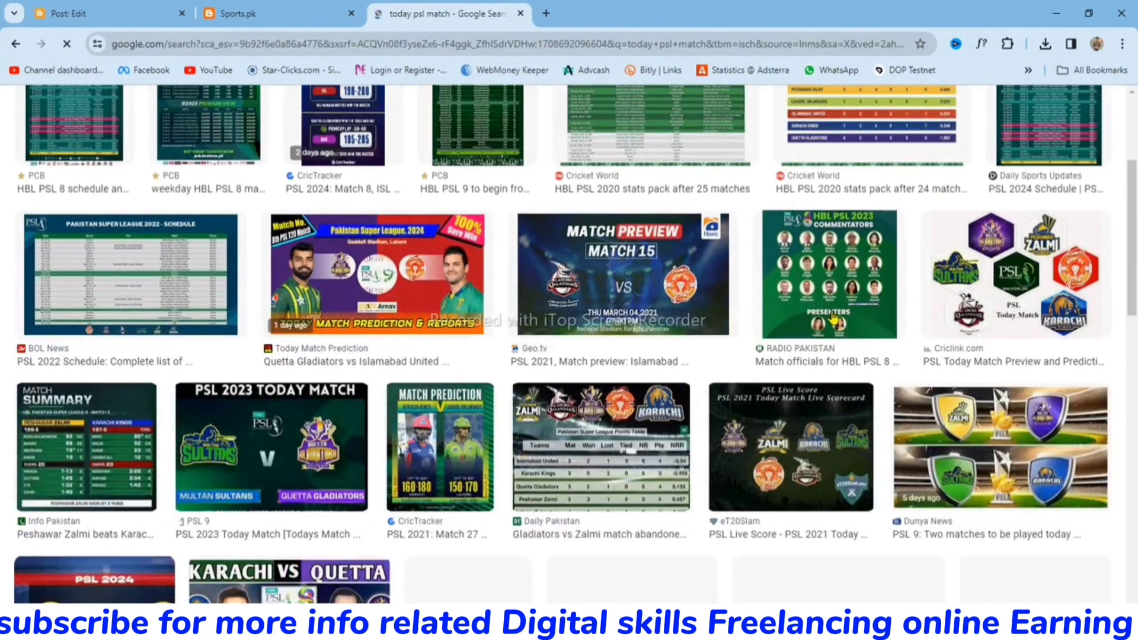
scroll(909, 310, "down", 2)
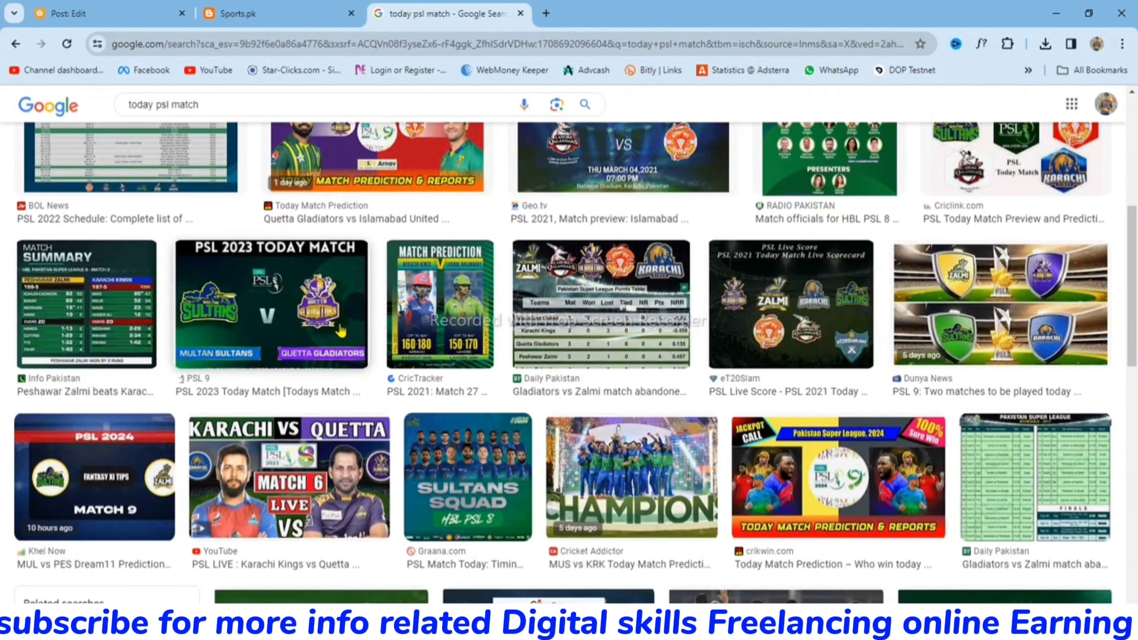
scroll(339, 330, "down", 2)
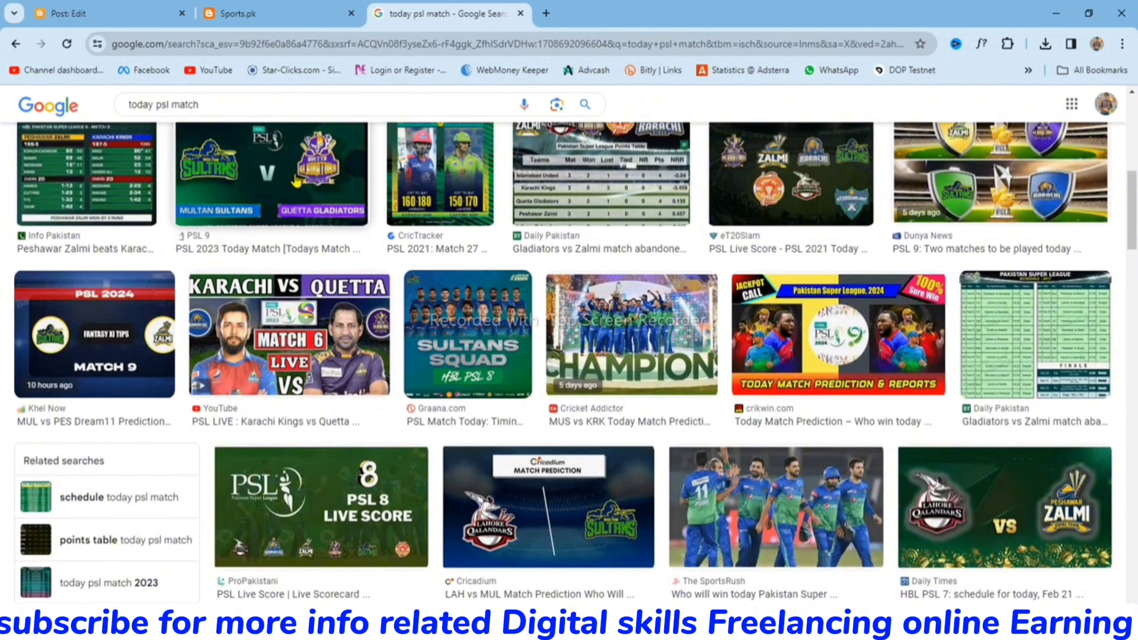
right_click(295, 181)
left_click(362, 354)
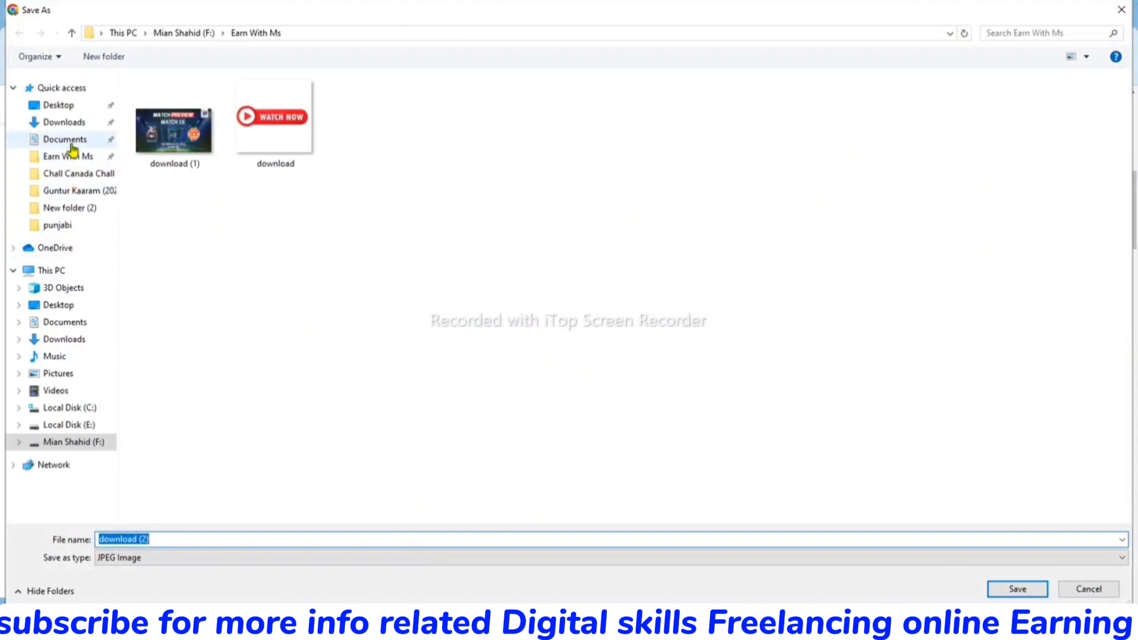
left_click(70, 156)
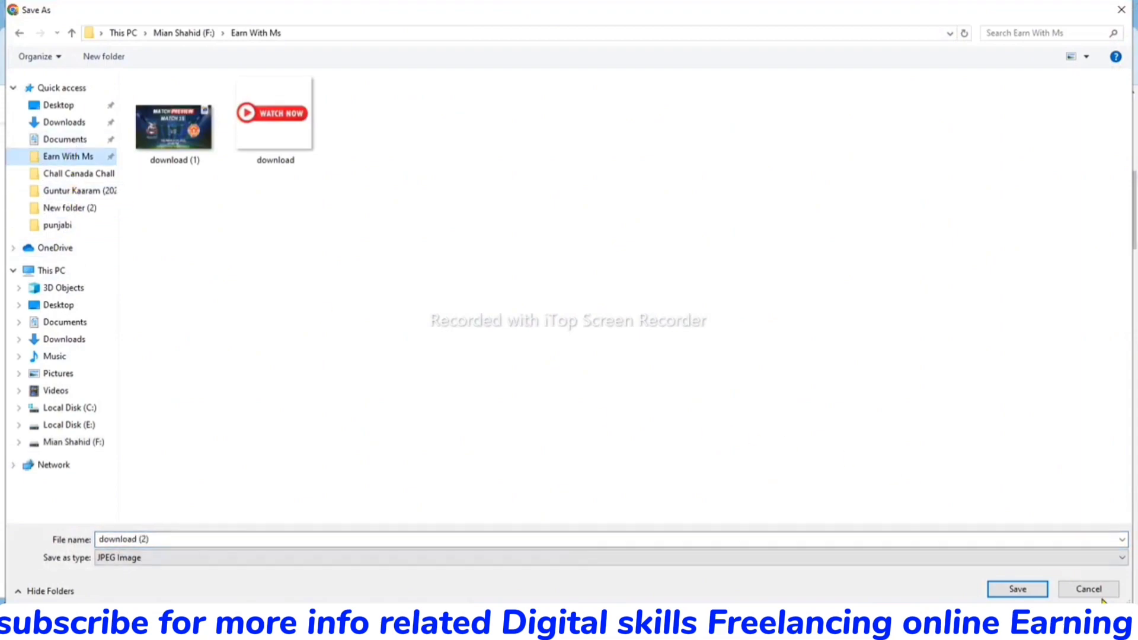
left_click(1021, 590)
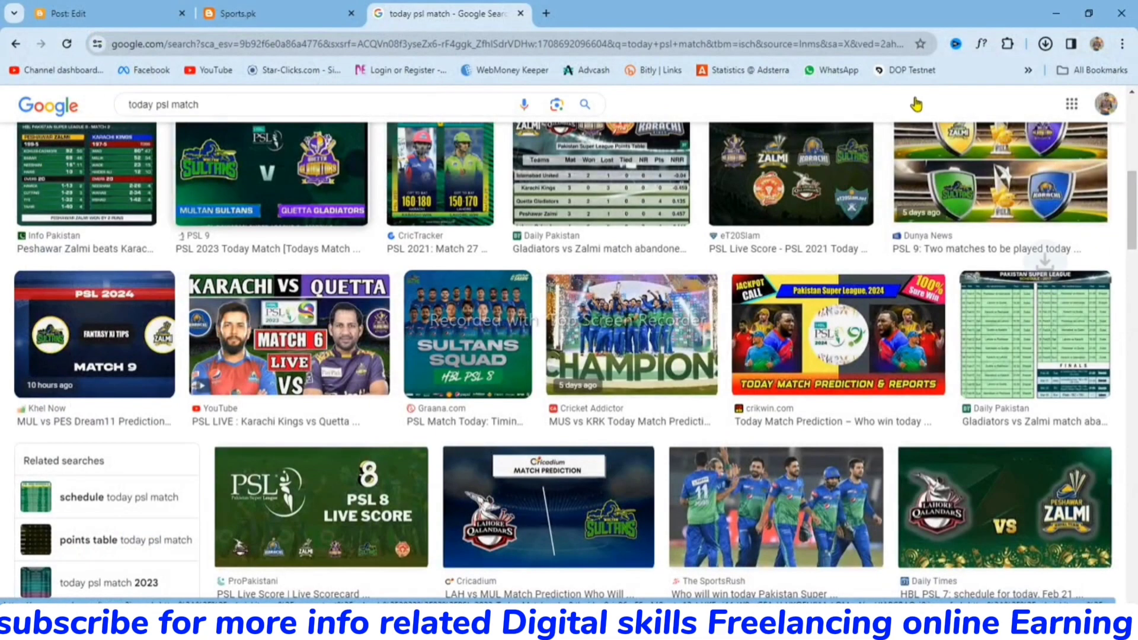
Upload the match picture download (2) from the computer and insert it into the post body.
left_click(145, 7)
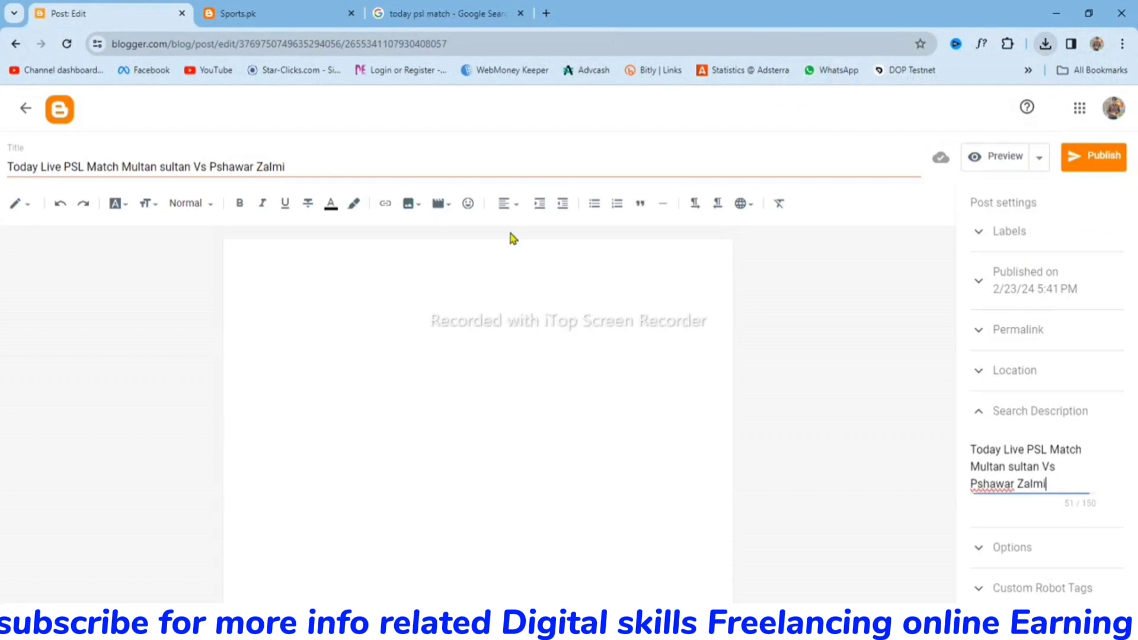
left_click(412, 209)
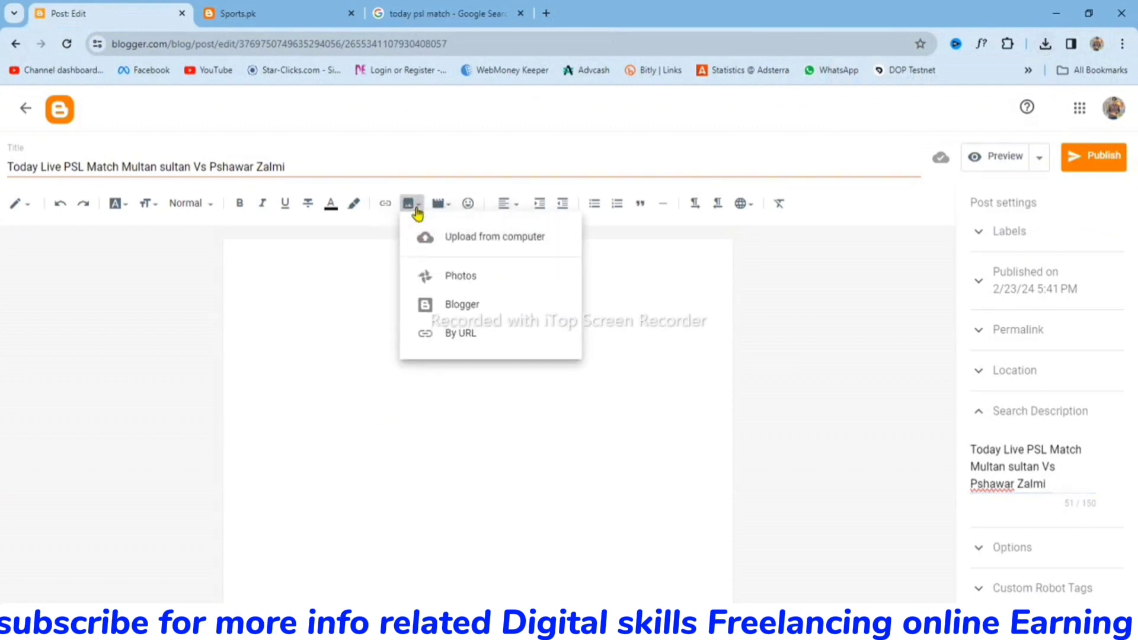
left_click(460, 240)
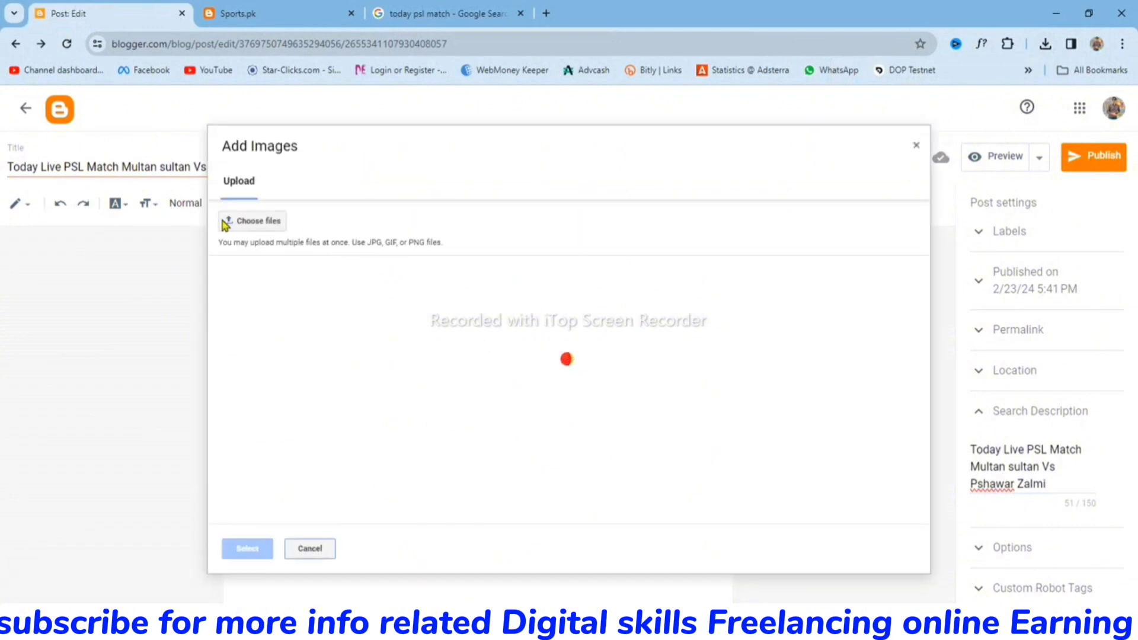
left_click(256, 229)
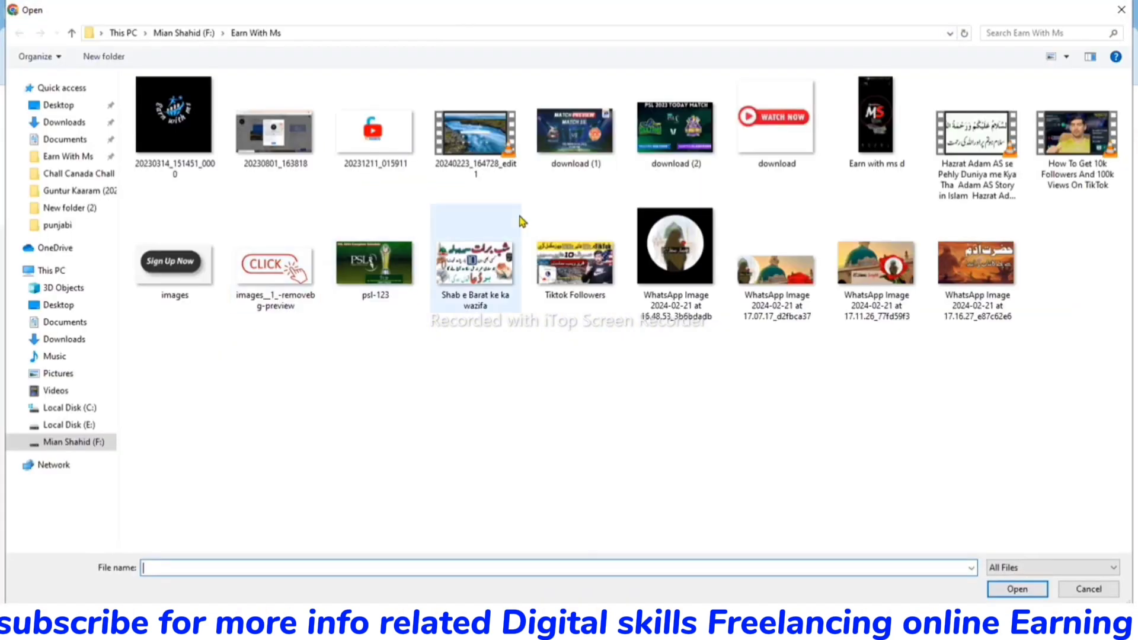
left_click(675, 141)
double_click(675, 141)
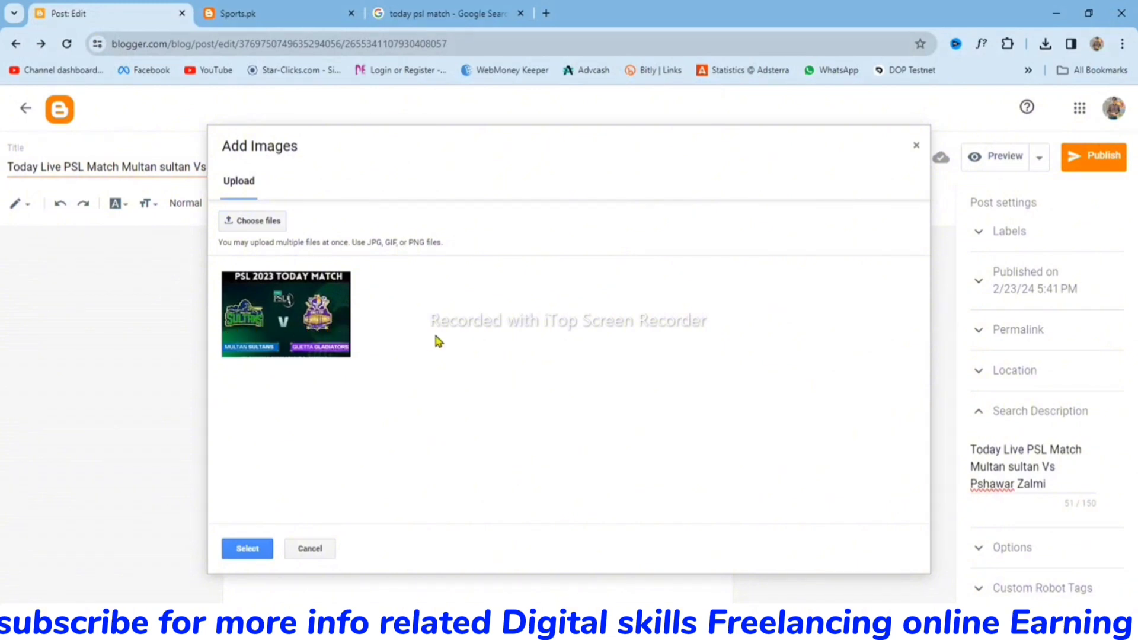
left_click(245, 550)
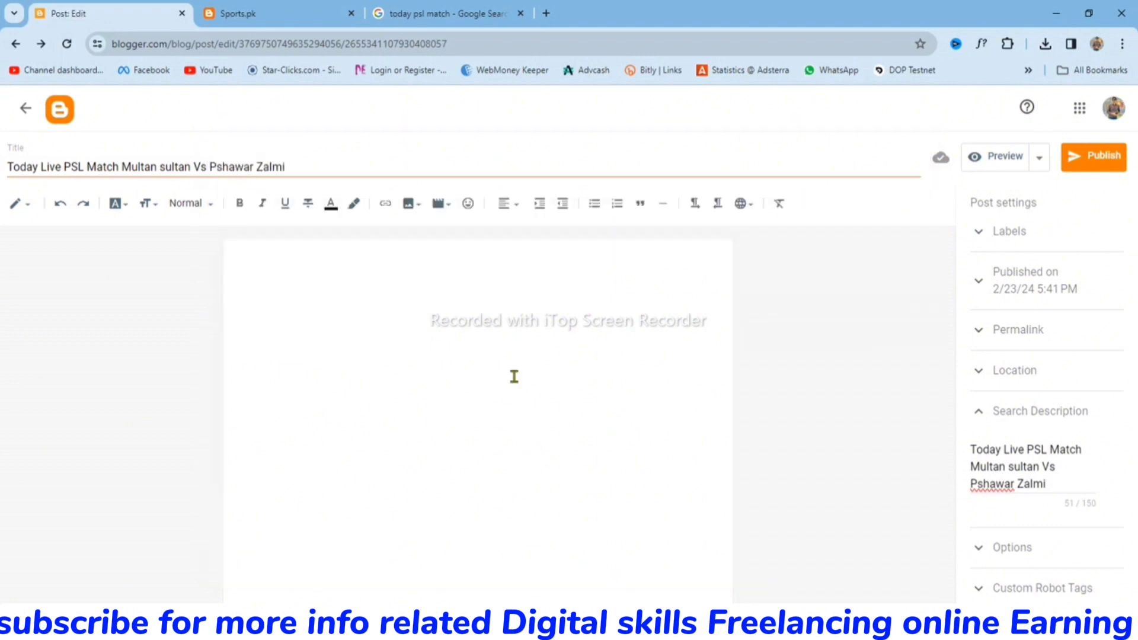
Set the inserted match picture's size to X-Large.
left_click(529, 403)
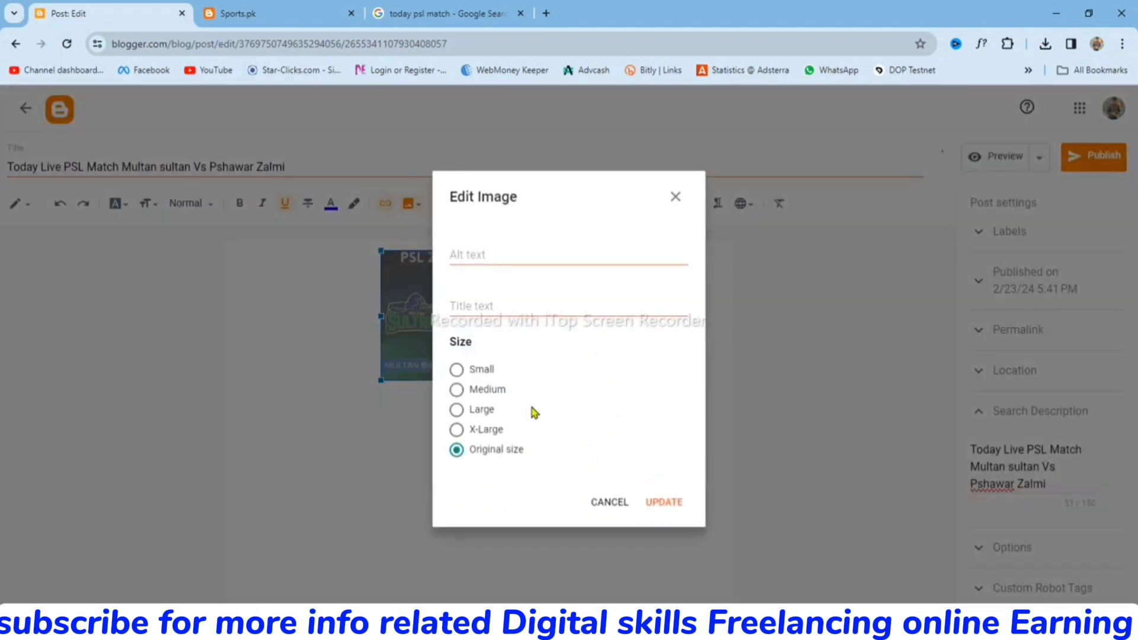
left_click(456, 430)
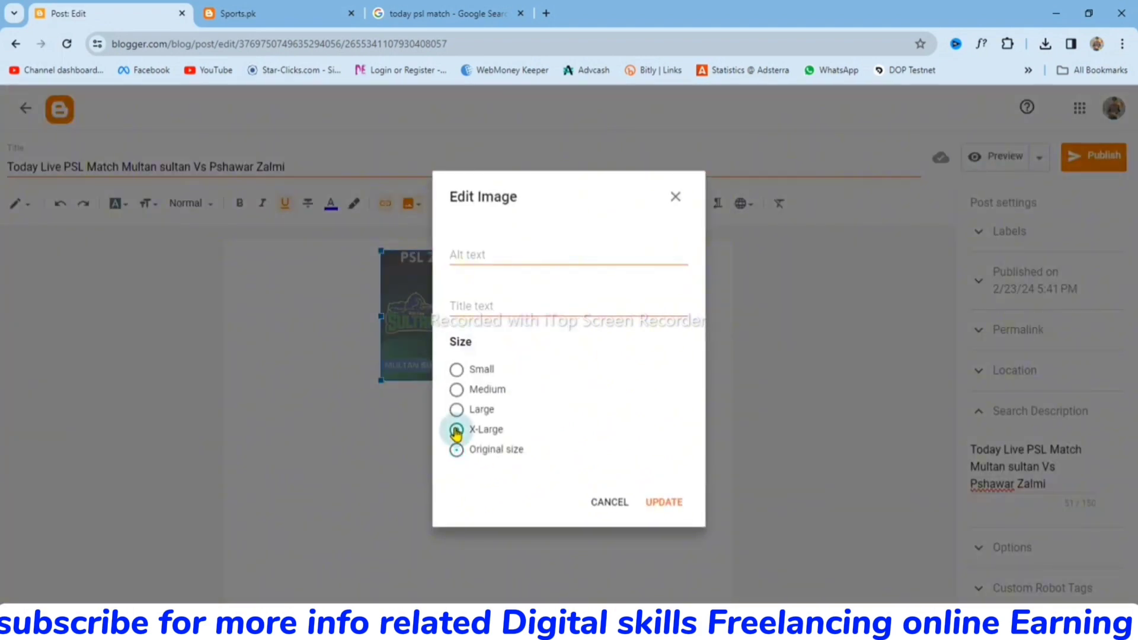
left_click(670, 505)
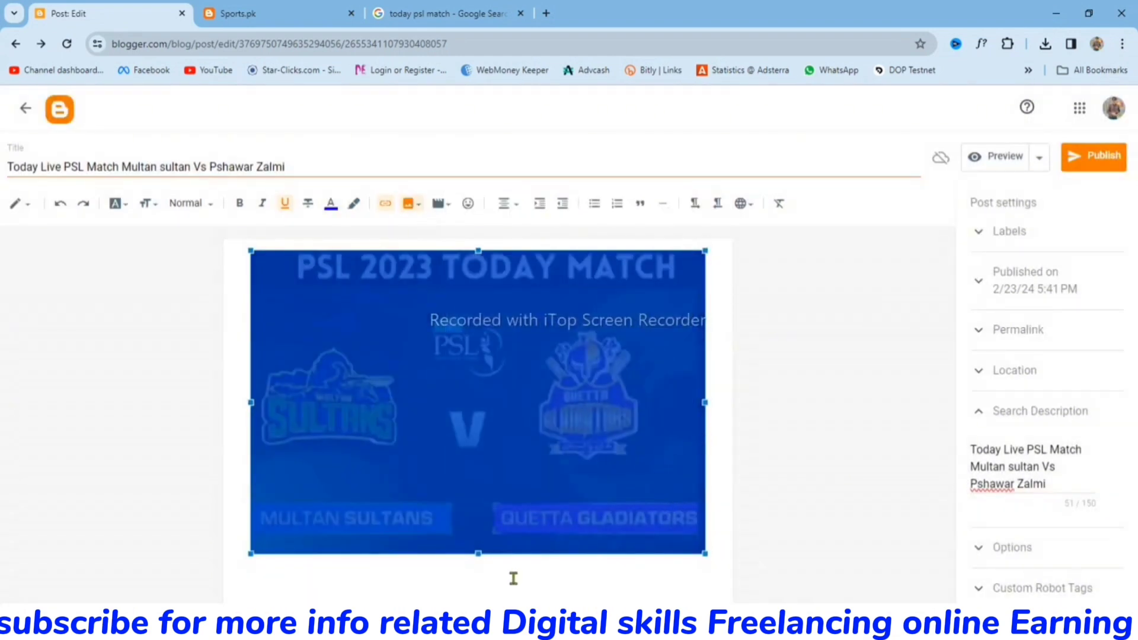
Insert the Watch Now button image, file download, from the computer on a new line below the match picture.
left_click(513, 579)
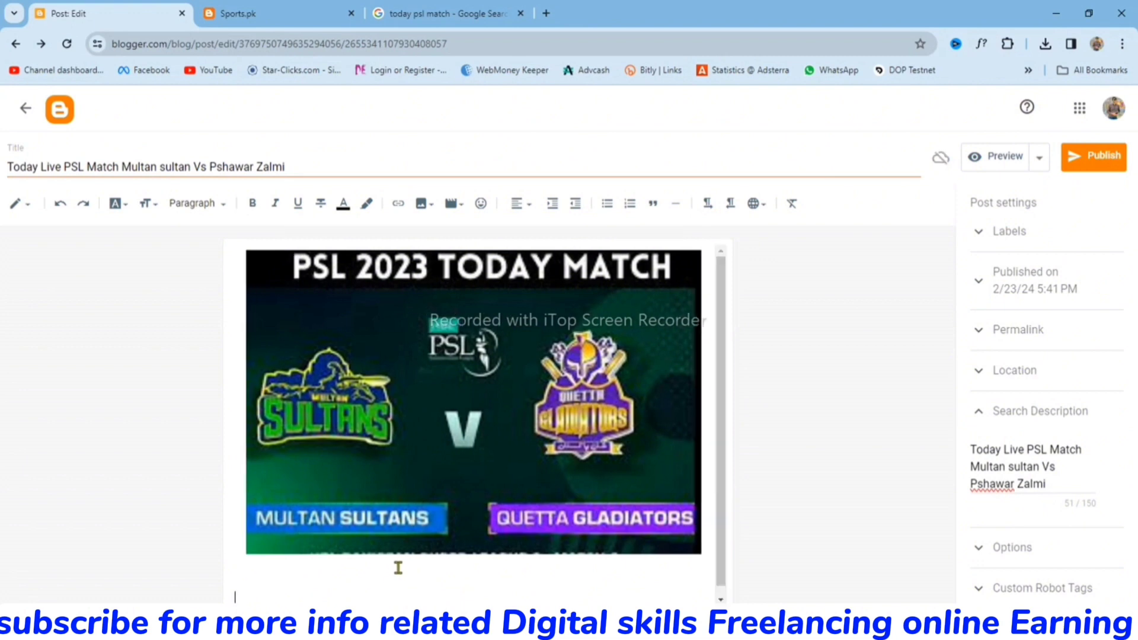
key("Return")
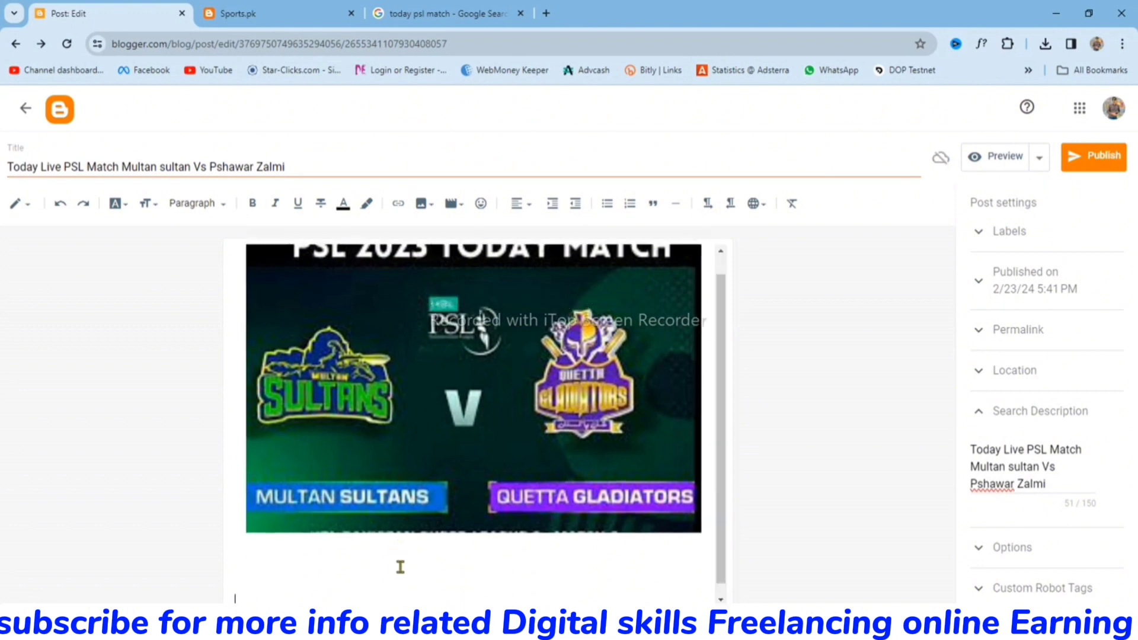
left_click(429, 206)
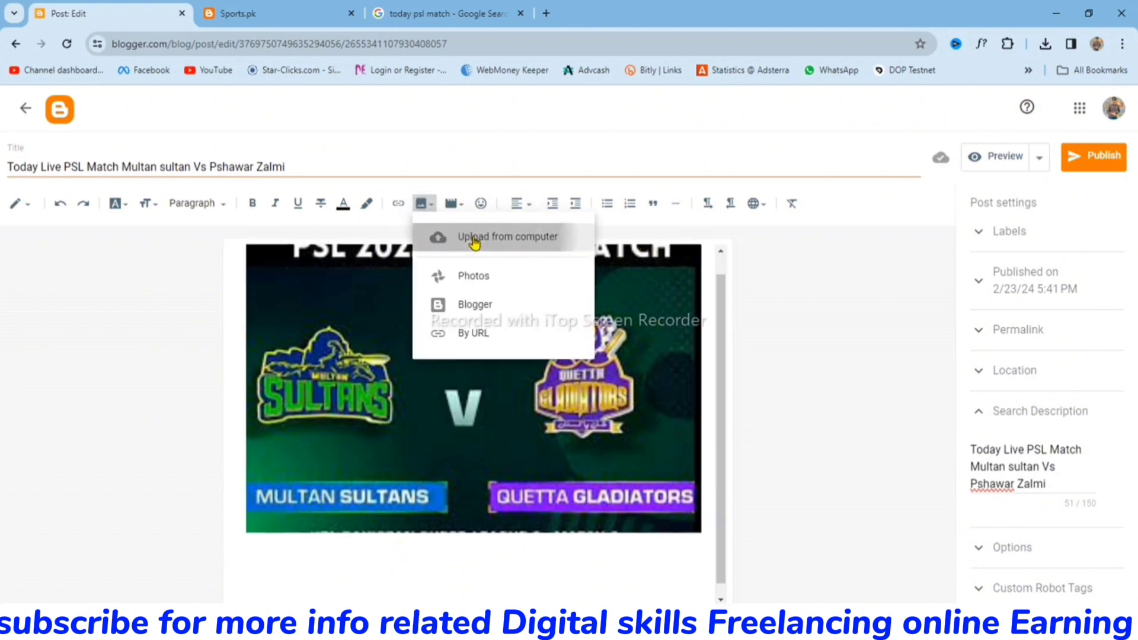
left_click(475, 239)
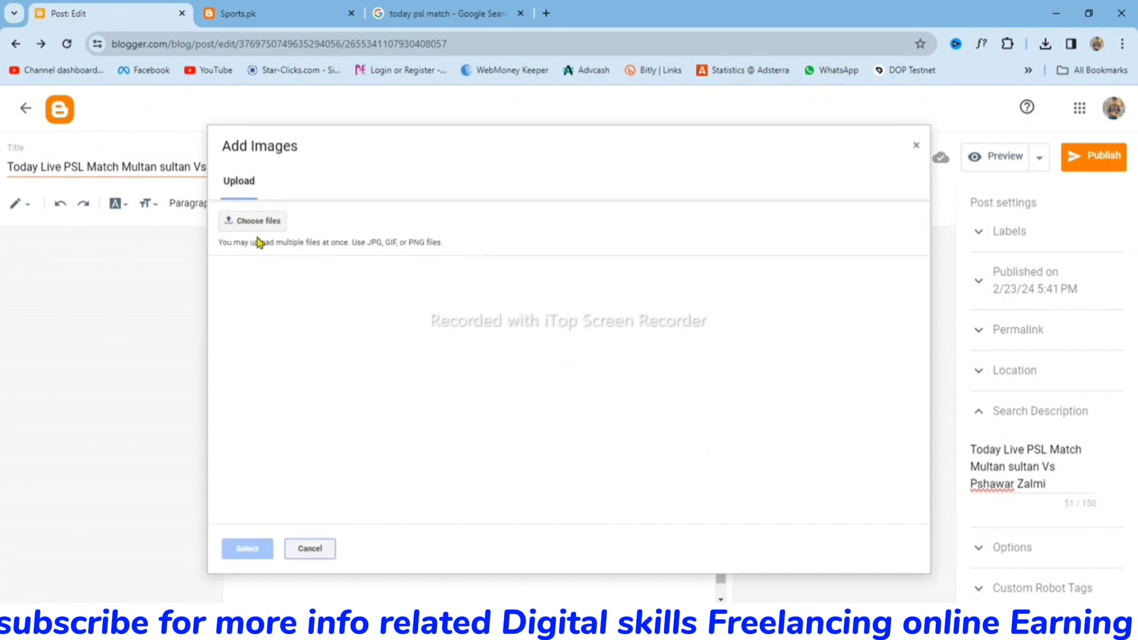
left_click(259, 223)
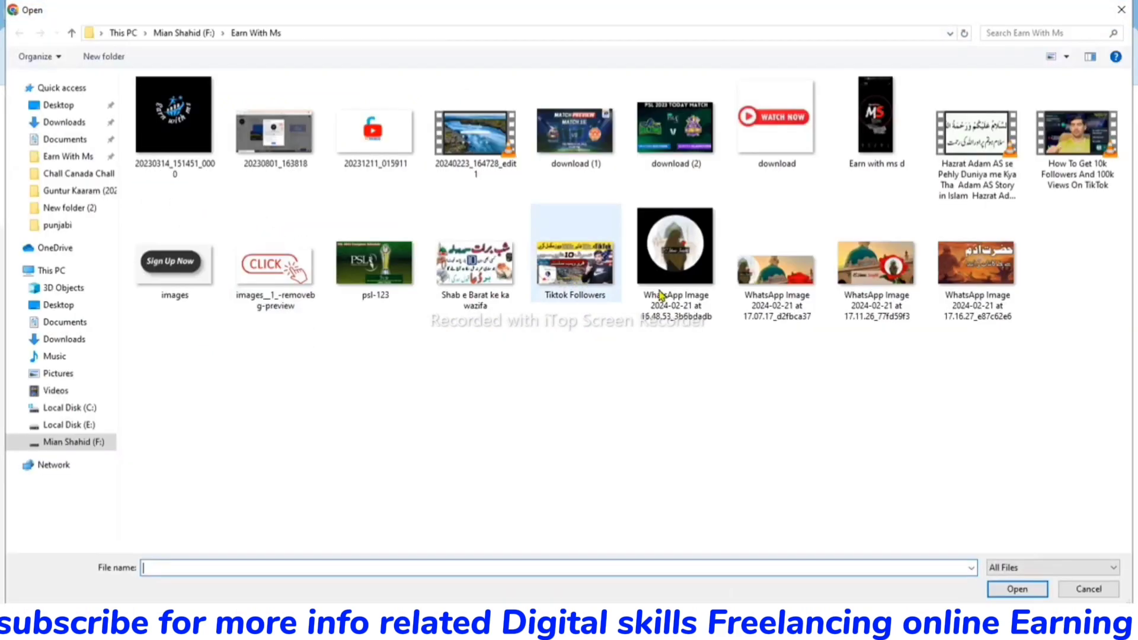
left_click(772, 135)
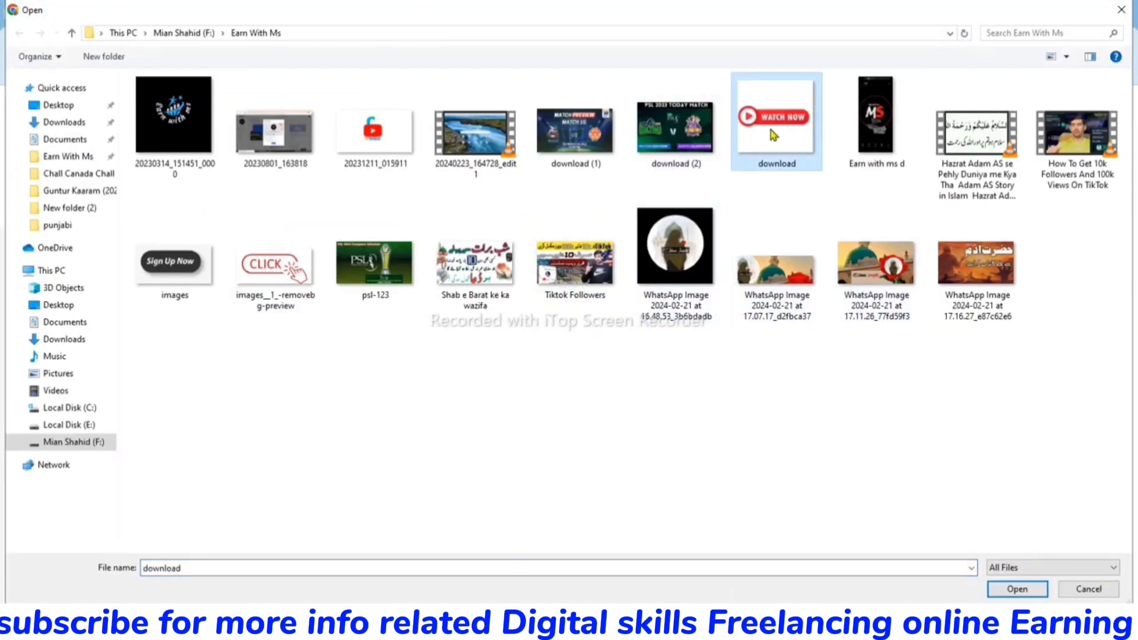
double_click(773, 134)
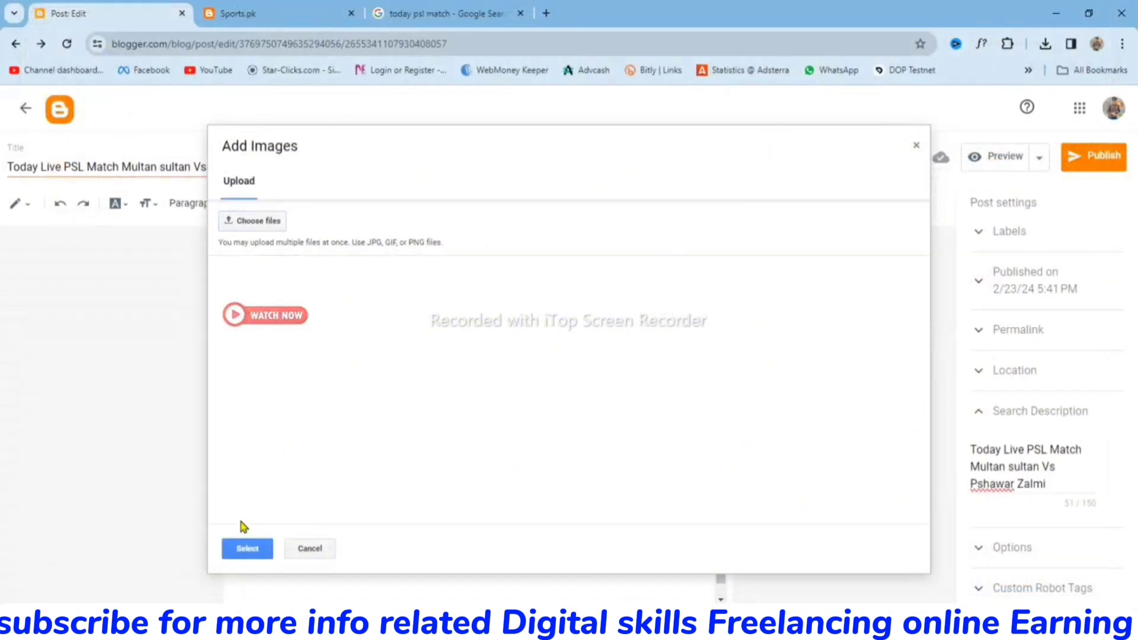
left_click(247, 548)
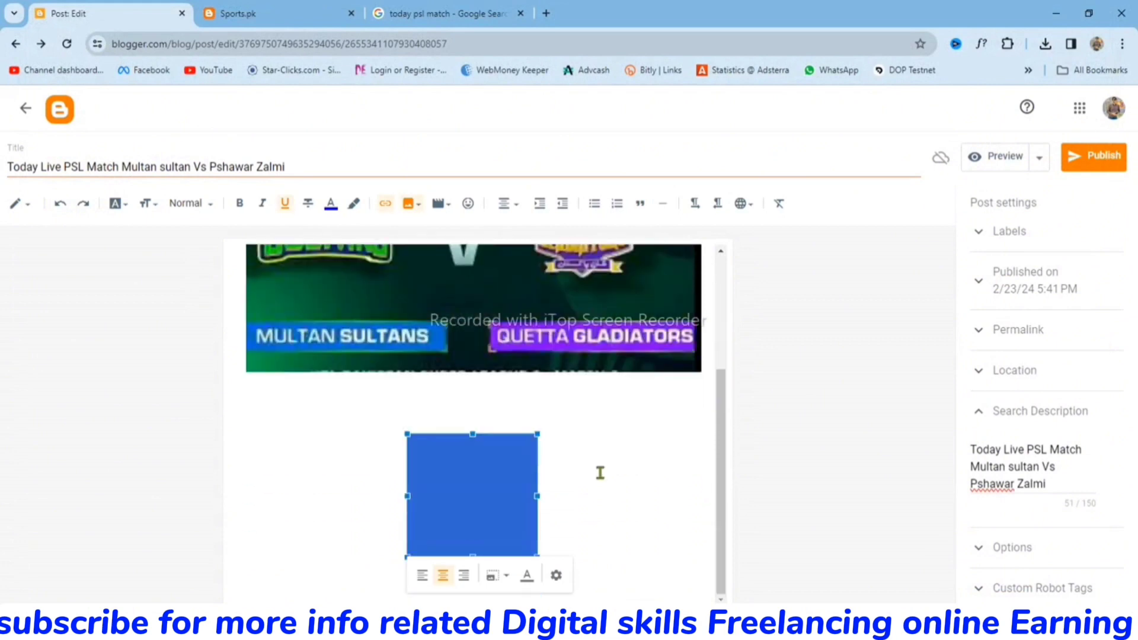
left_click(535, 458)
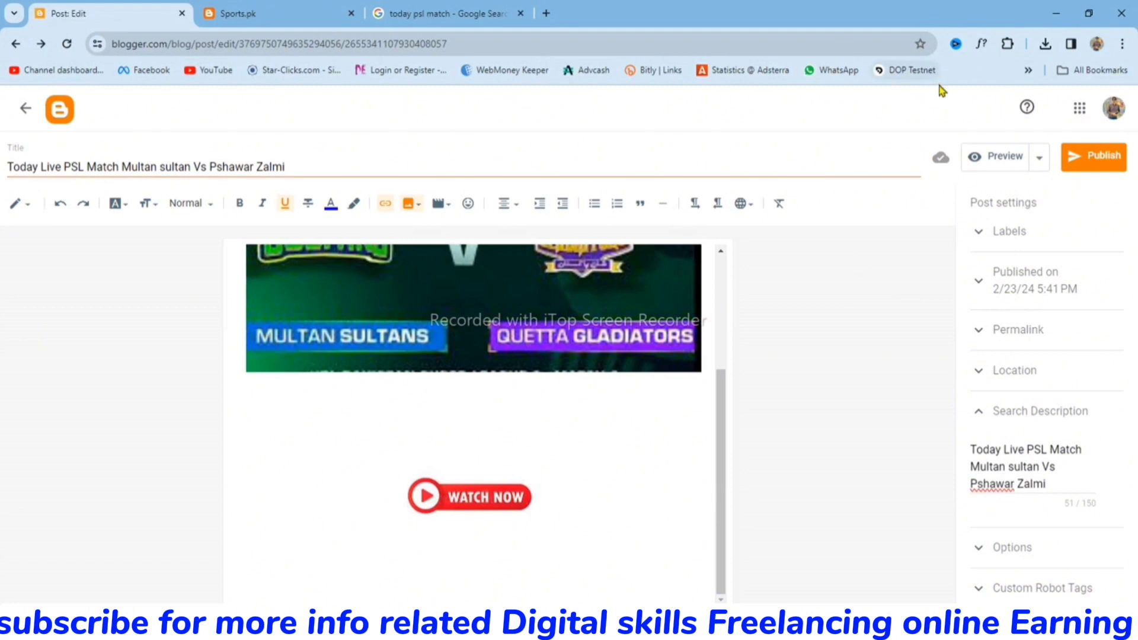
Open the bookmarked CricHD Pakistan Super League T20 page in a new tab and open the A Sports HD stream.
left_click(546, 13)
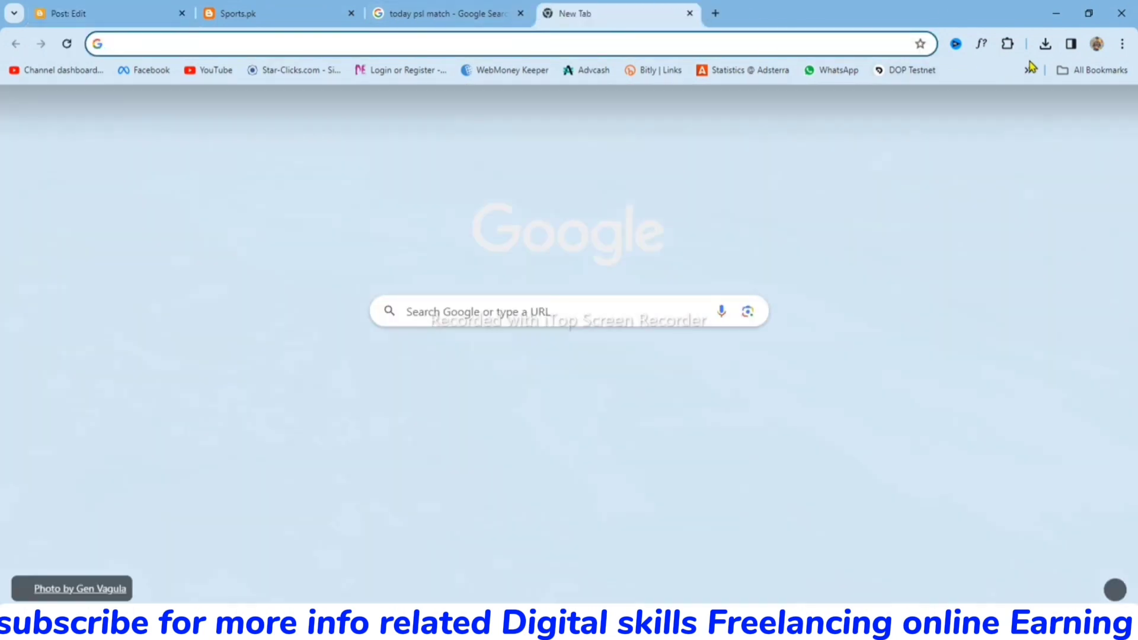
left_click(1028, 70)
left_click(910, 139)
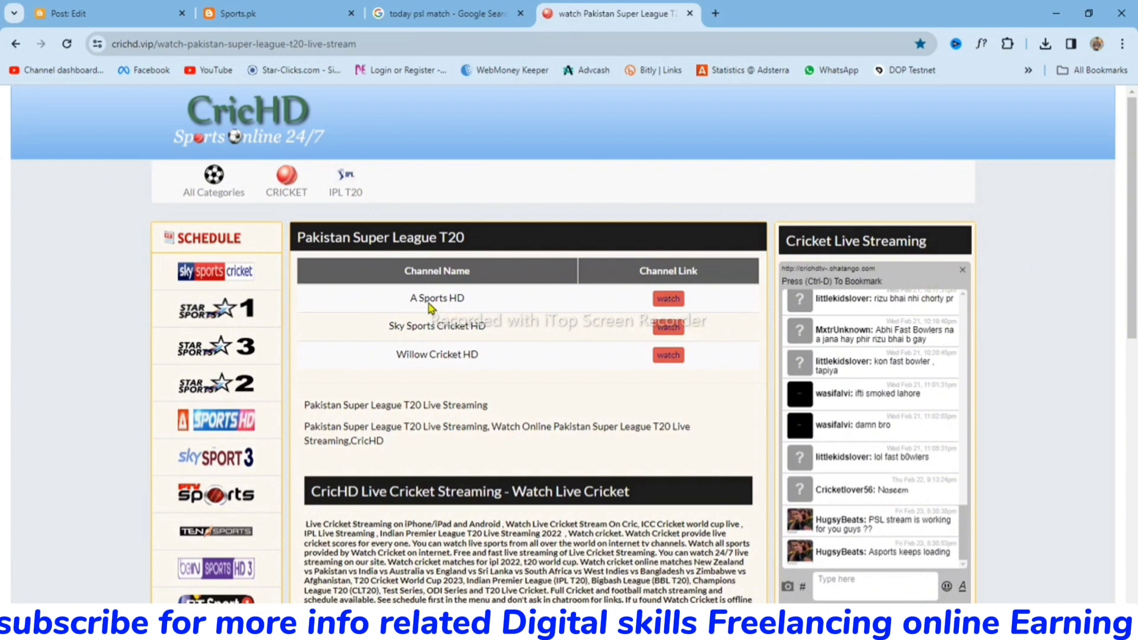
left_click(671, 304)
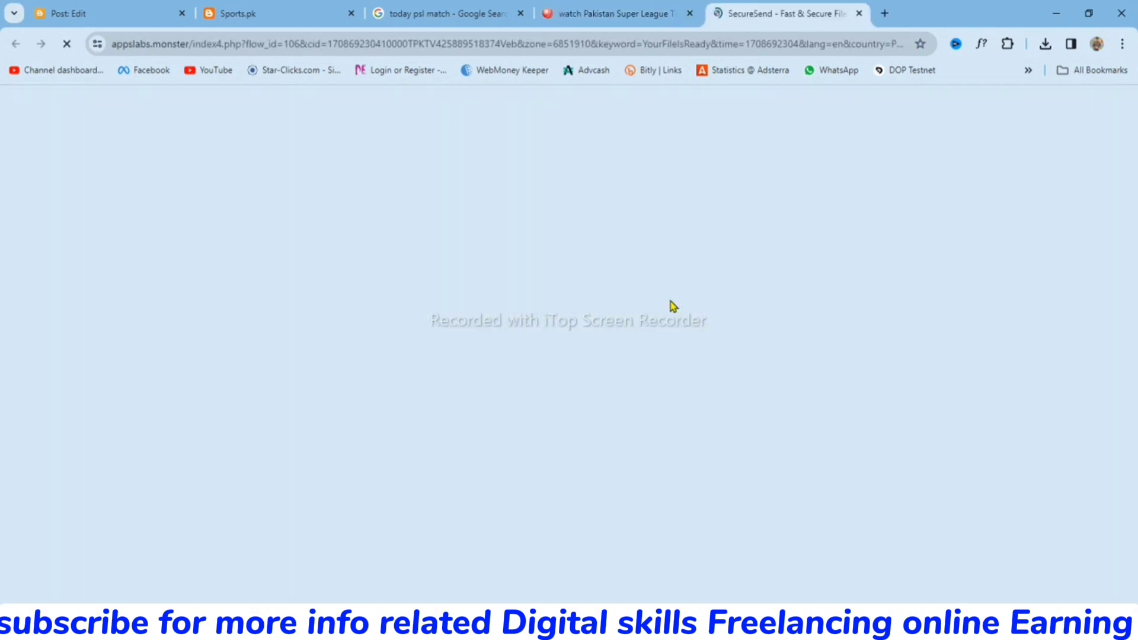